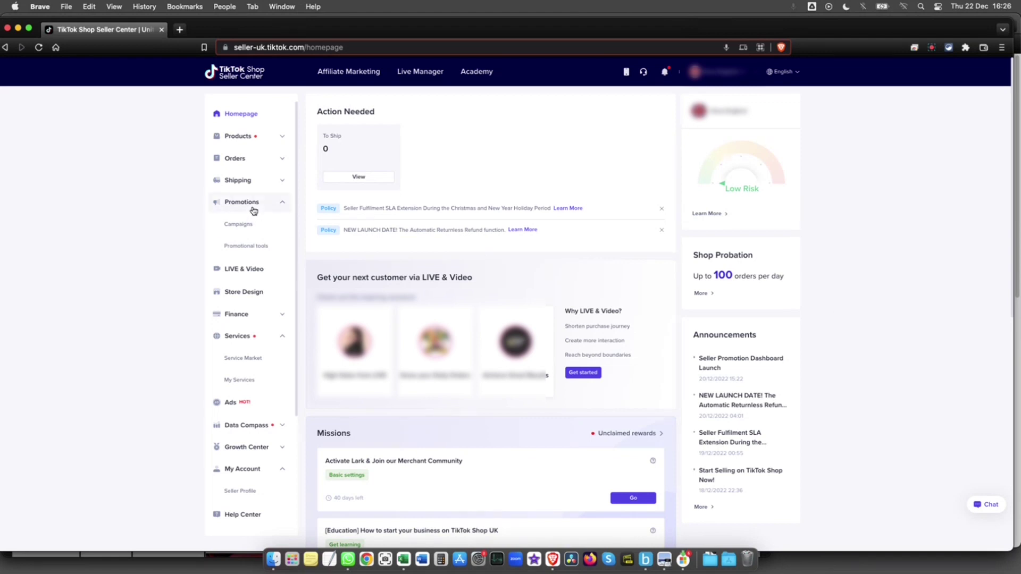
Expand the Shipping group in the homepage's left sidebar to show its sub-pages.
left_click(263, 180)
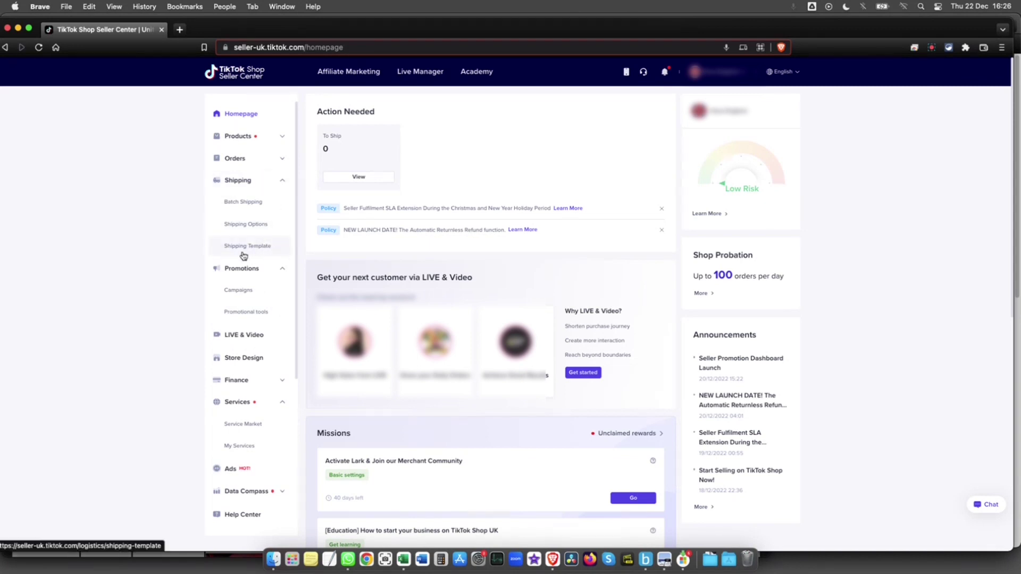
scroll(243, 252, "down", 5)
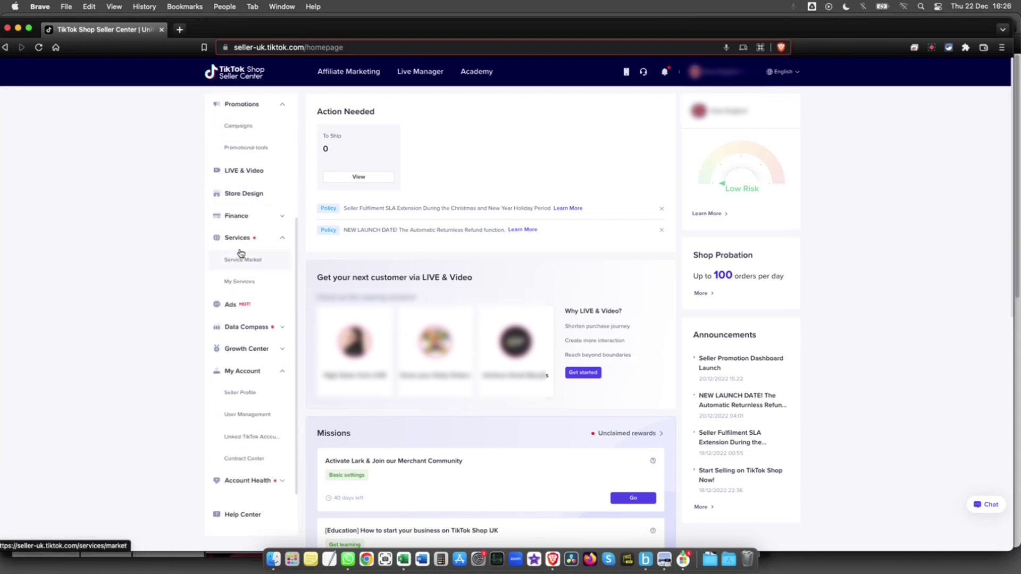
scroll(240, 253, "down", 5)
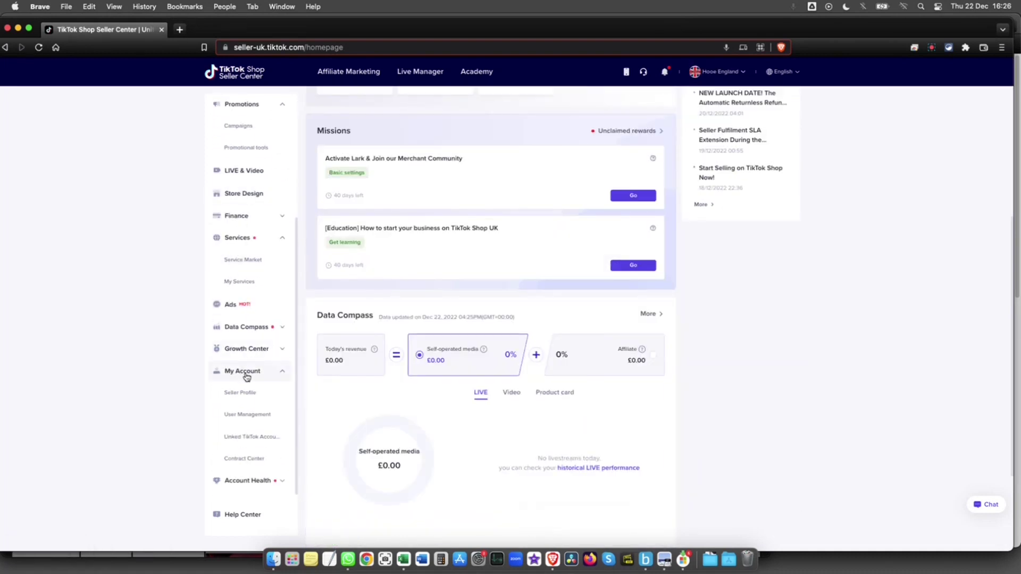
View the warehouse and pickup addresses under Seller Profile, then collapse the account menu.
left_click(241, 393)
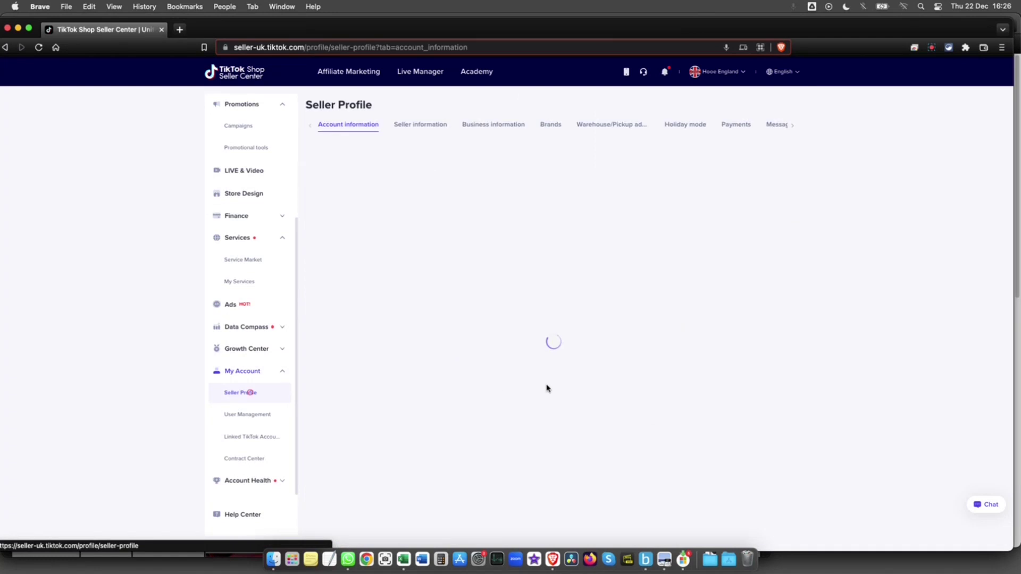
left_click(601, 127)
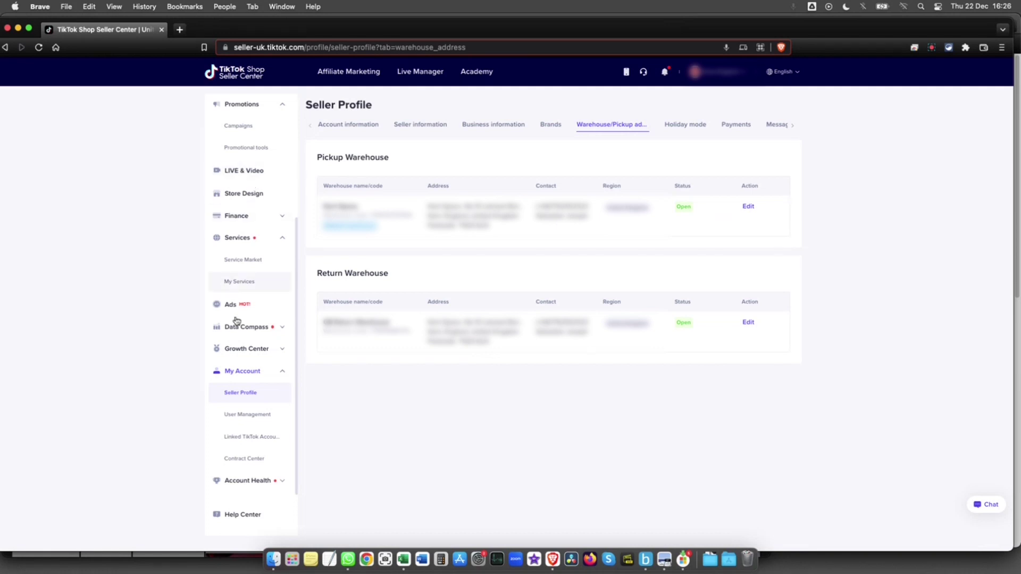
left_click(284, 373)
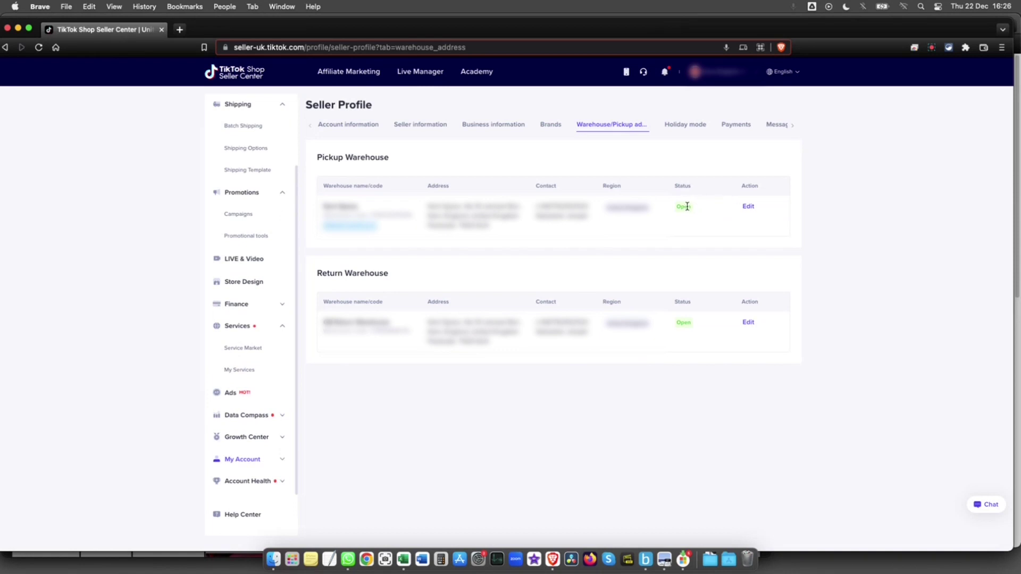
scroll(253, 256, "up", 3)
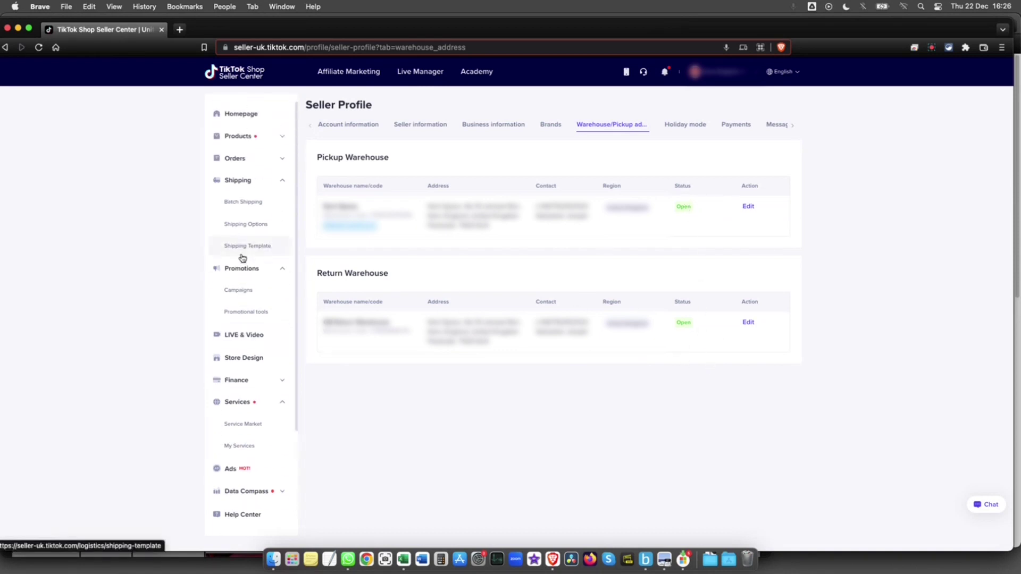
Begin a new template from Shipping Template and acknowledge the 0–30 kg weight notice.
left_click(252, 249)
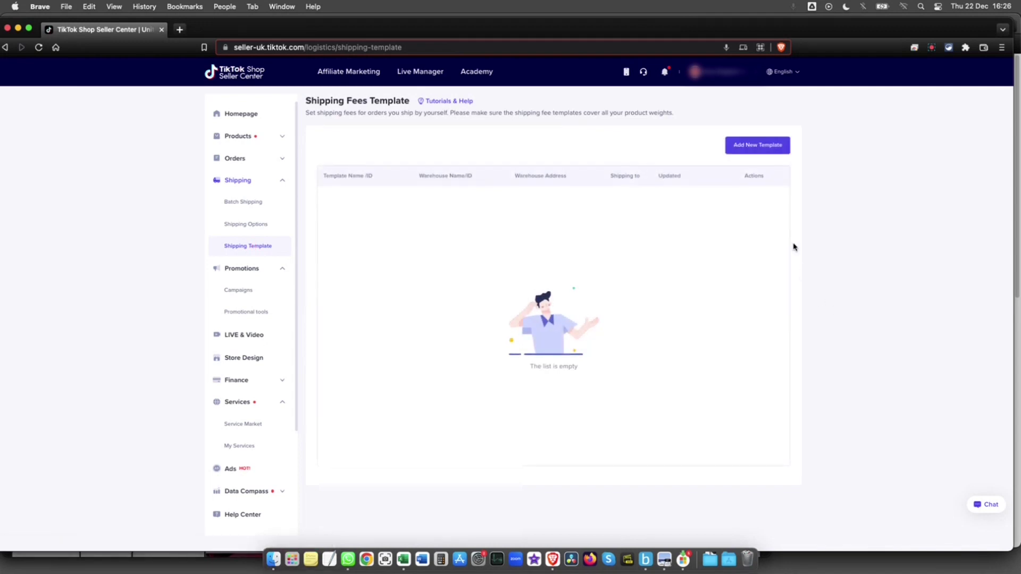
left_click(750, 149)
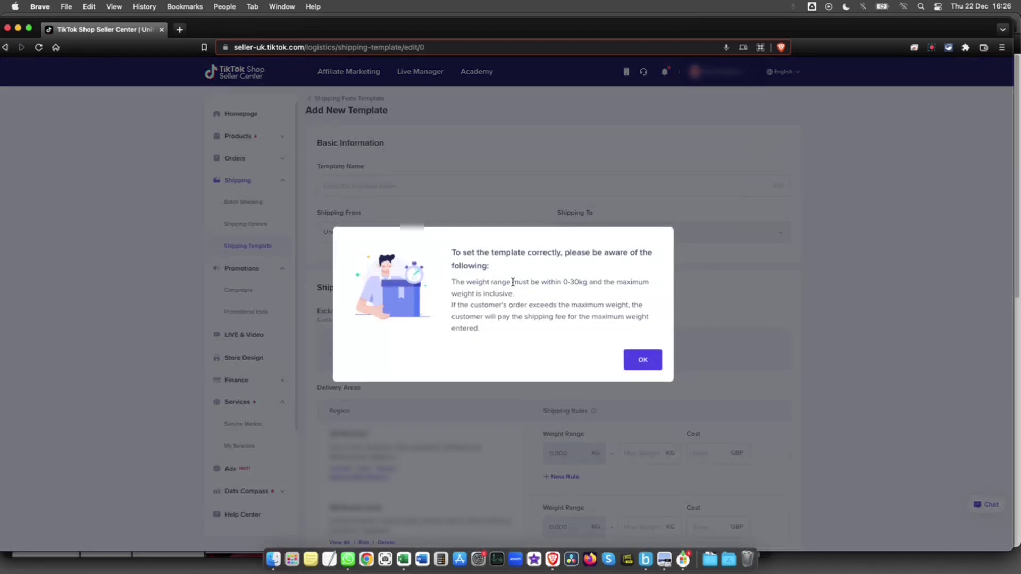
left_click(642, 360)
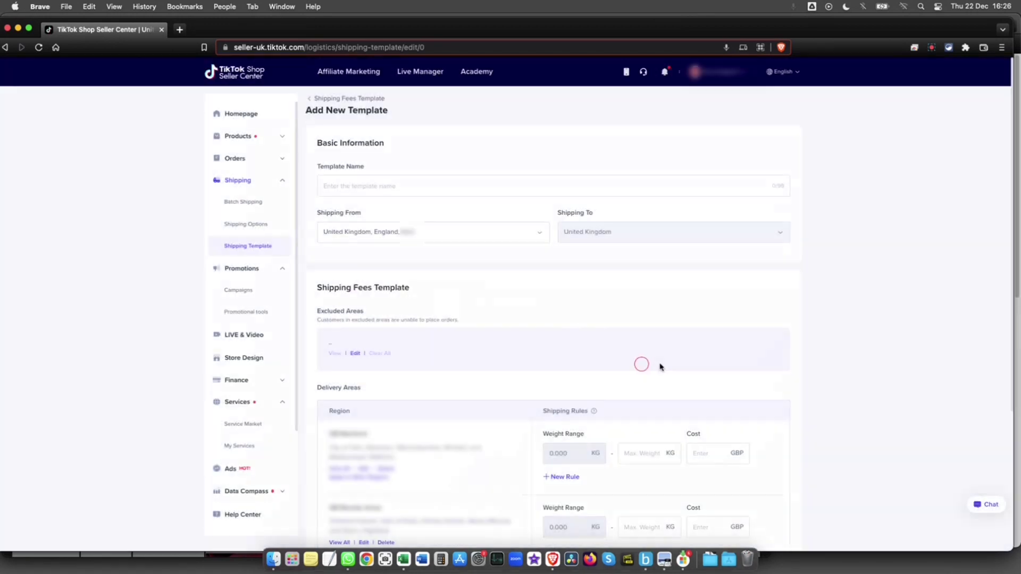
scroll(906, 336, "down", 3)
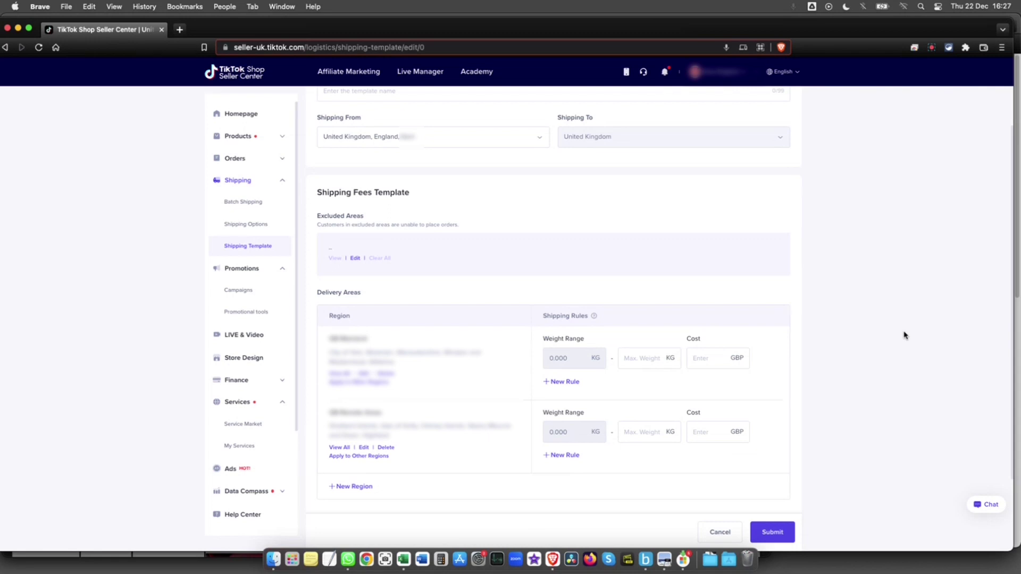
scroll(451, 181, "up", 5)
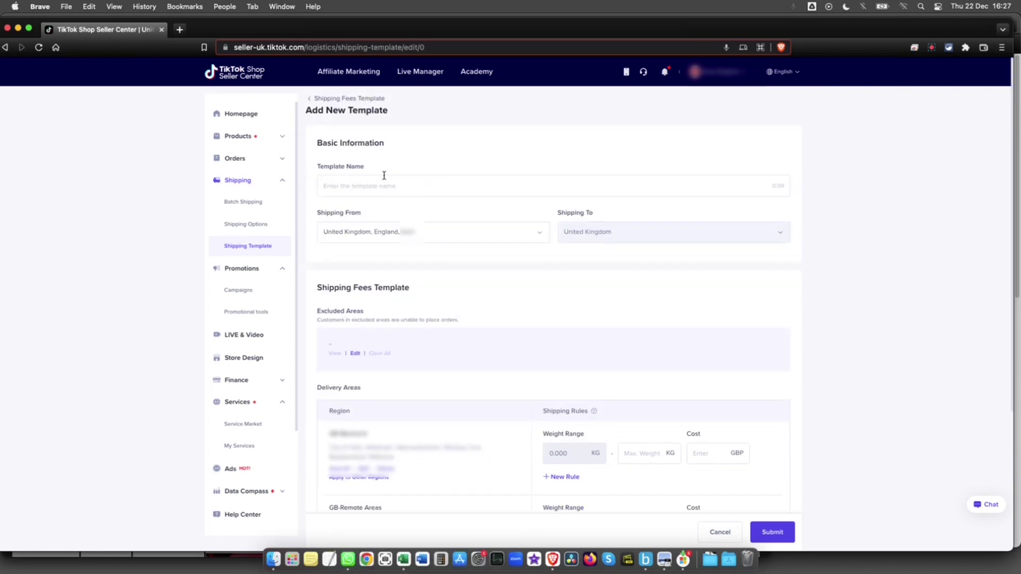
Enter 'Free Shipping' as the template name, with United Kingdom delivery showing two regions.
left_click(371, 185)
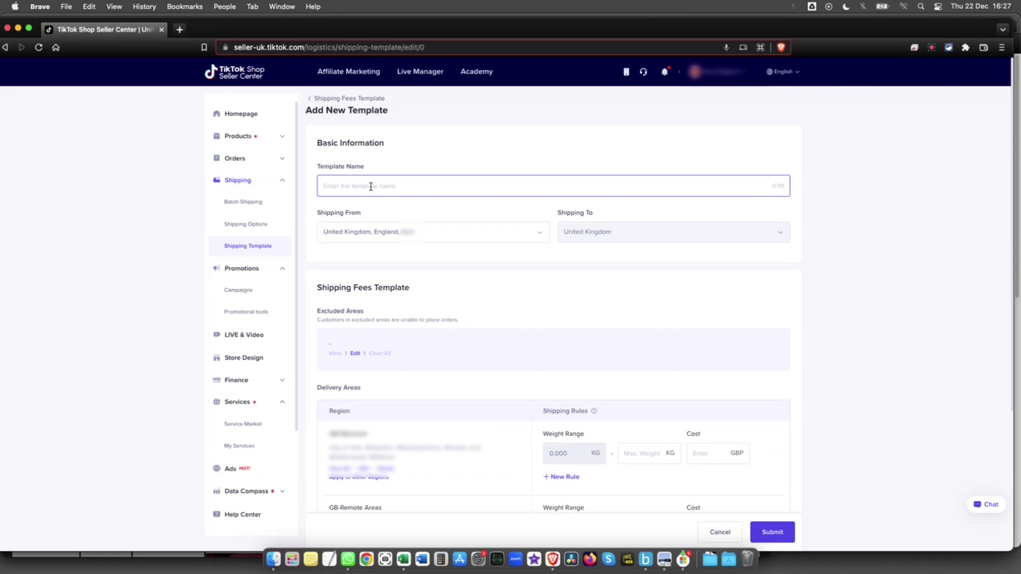
type("Free ")
type("hiiping")
scroll(812, 319, "down", 3)
scroll(812, 319, "down", 2)
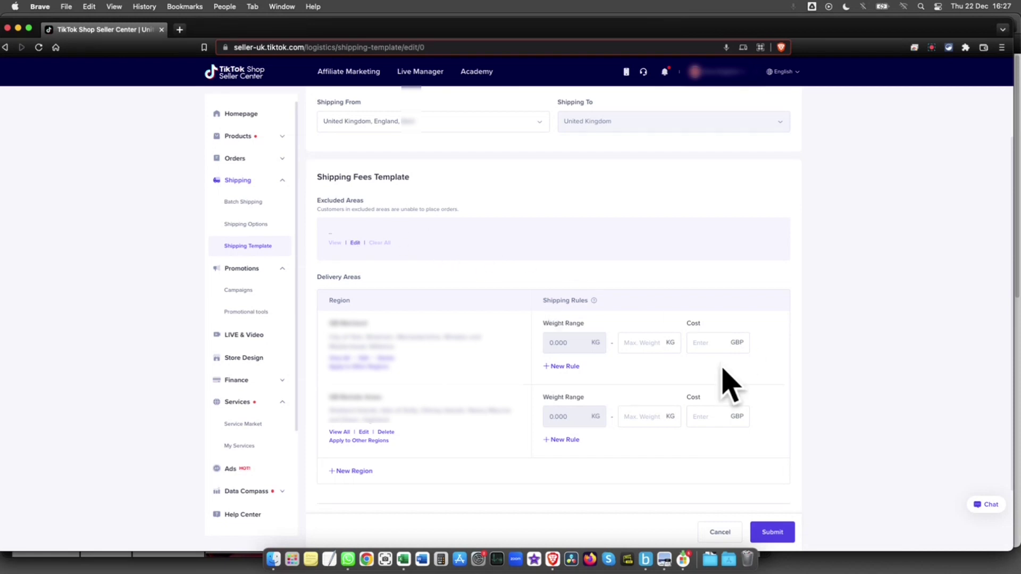
left_click(703, 343)
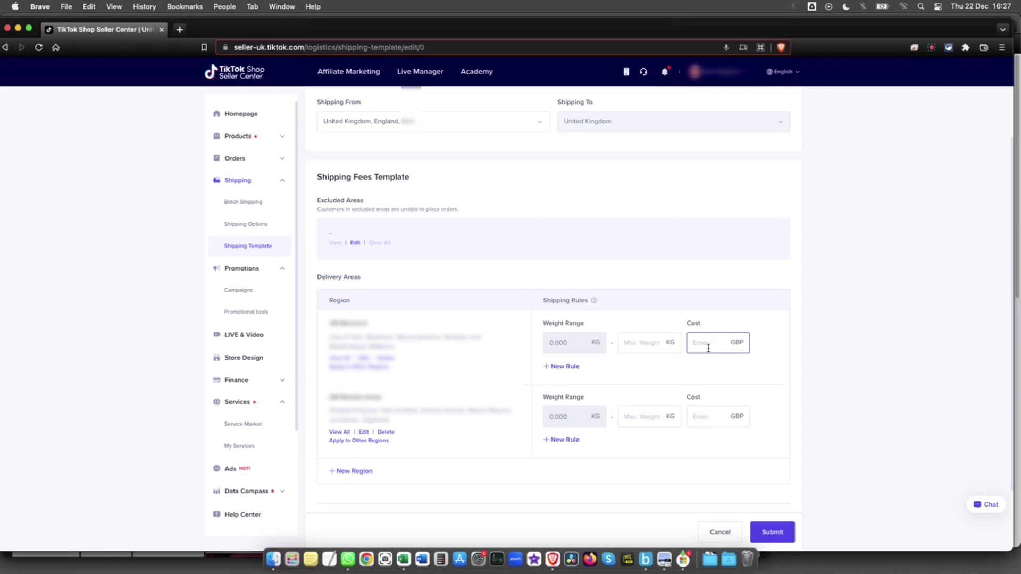
left_click(359, 250)
Enter Max. Weight 30 and Cost 0 in both UK Delivery Areas rows.
left_click(642, 344)
type("30")
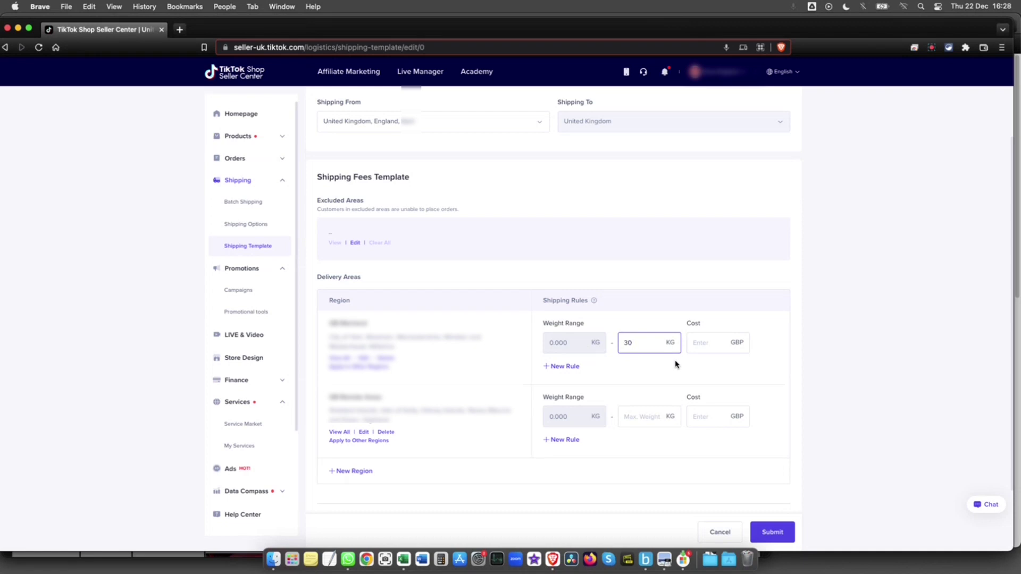
left_click(708, 342)
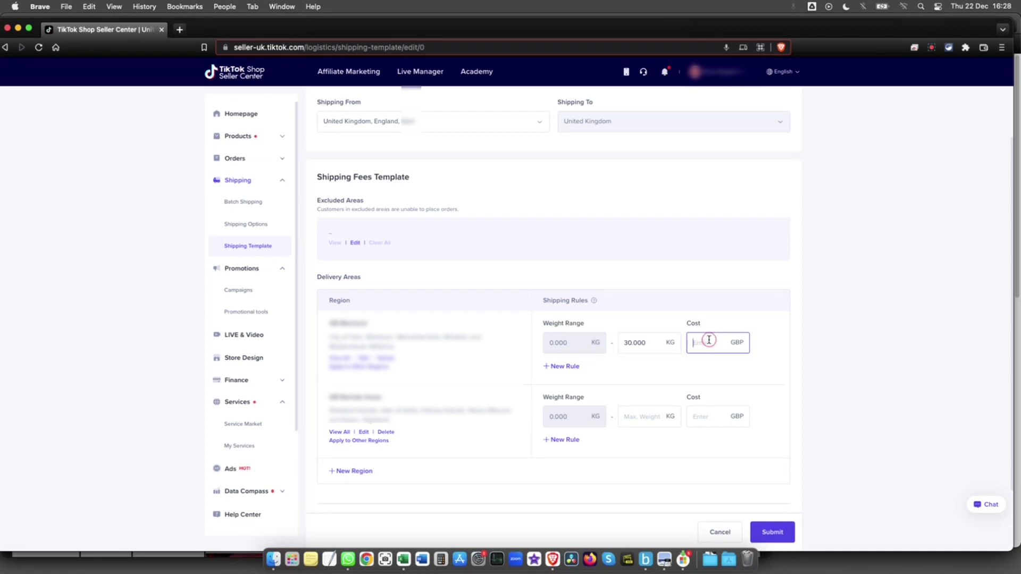
type("0")
left_click(717, 416)
left_click(717, 417)
type("00")
left_click(648, 415)
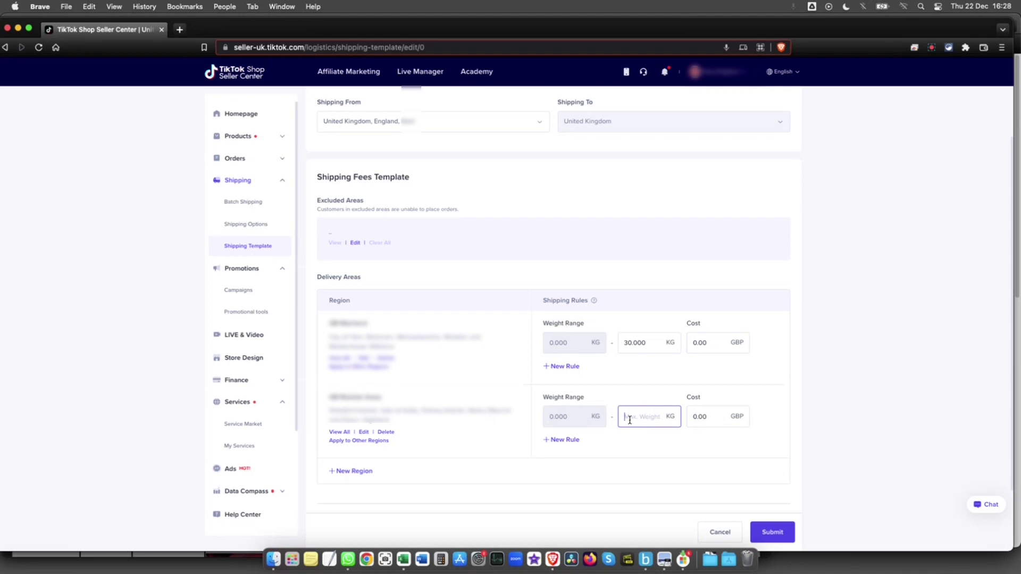
type("30")
left_click(883, 381)
scroll(862, 366, "down", 3)
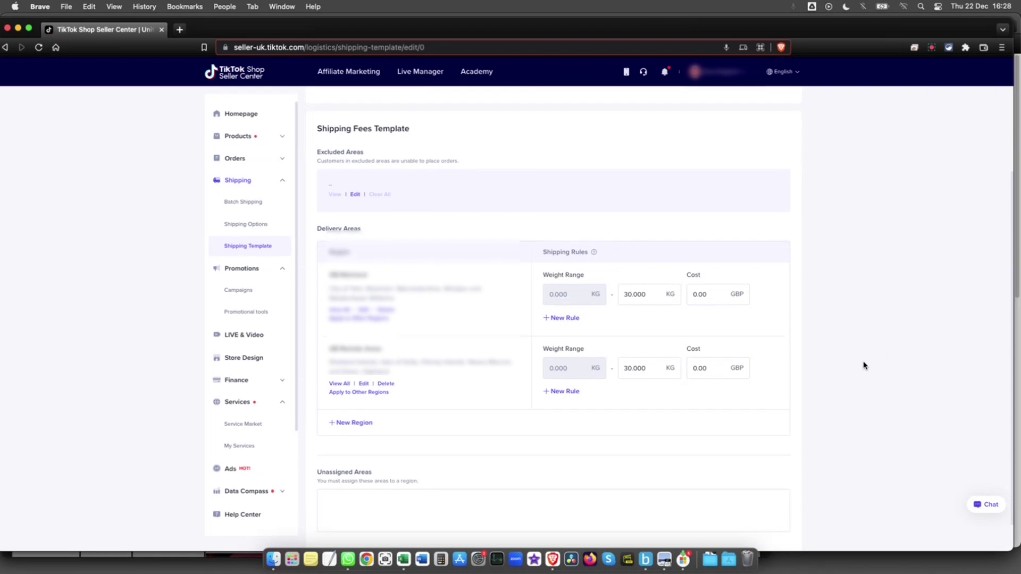
scroll(860, 365, "down", 1)
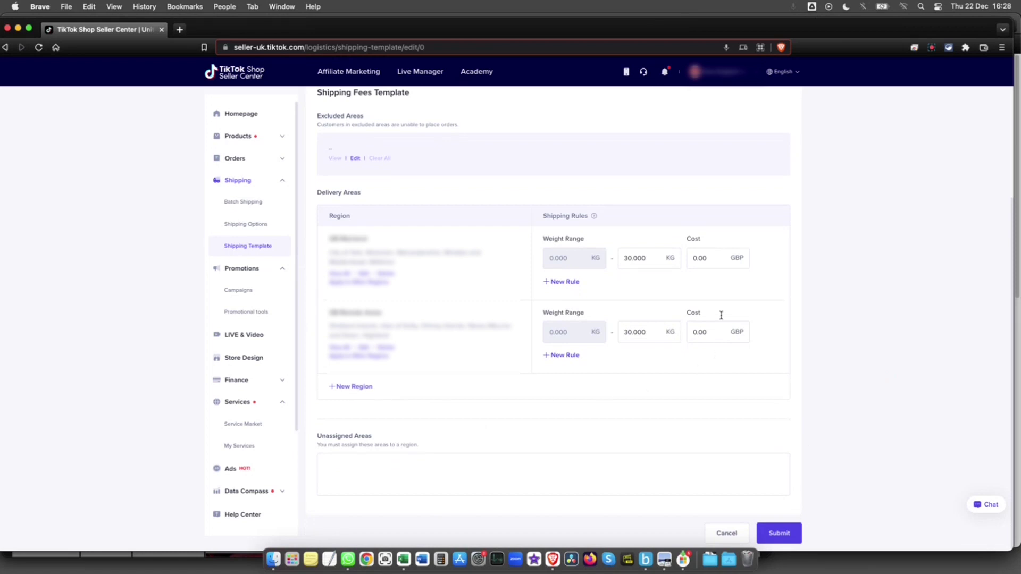
scroll(495, 271, "up", 5)
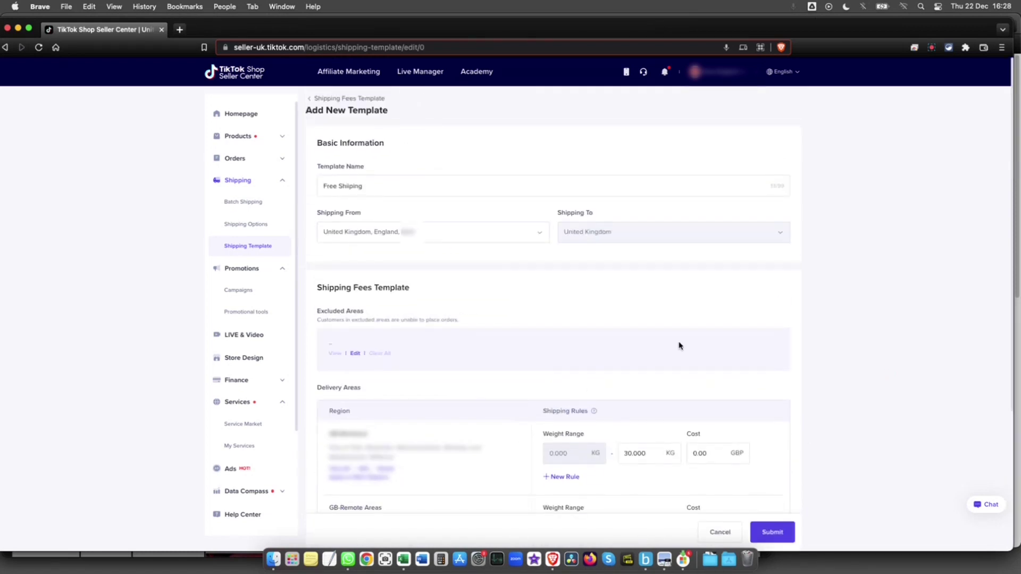
scroll(678, 347, "down", 5)
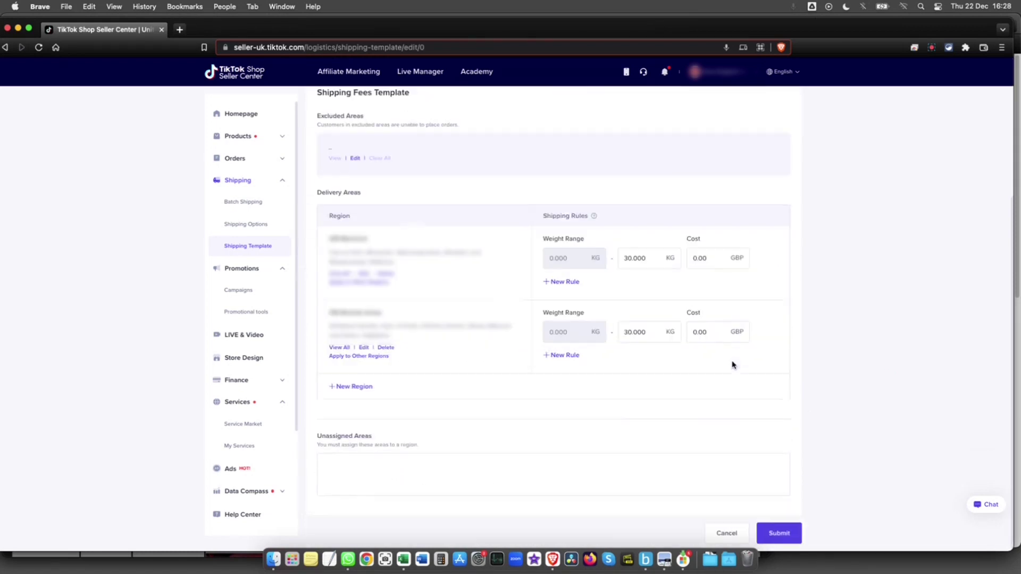
Submit the Free Shipping template and confirm Save in the dialog.
left_click(778, 534)
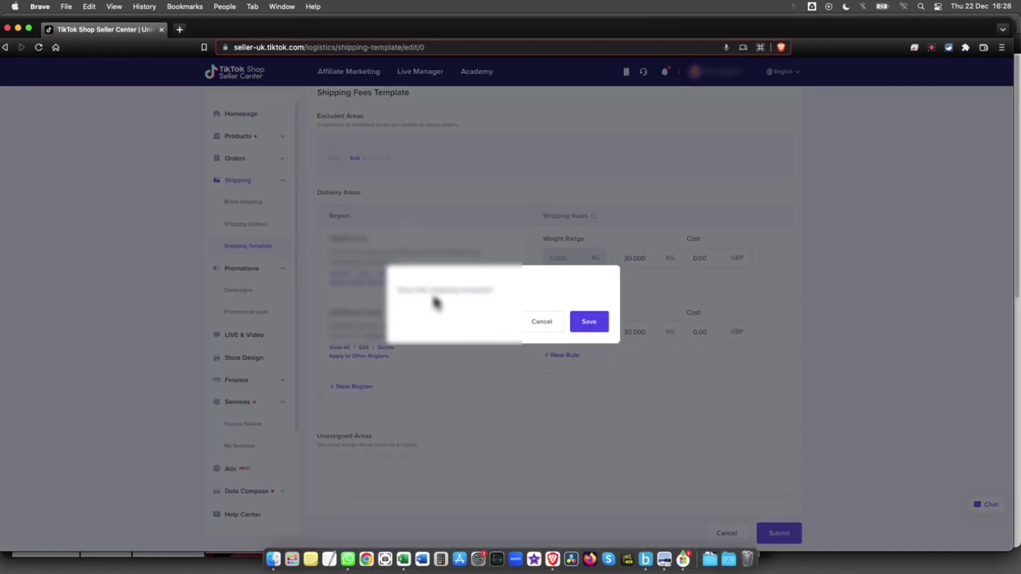
left_click(590, 324)
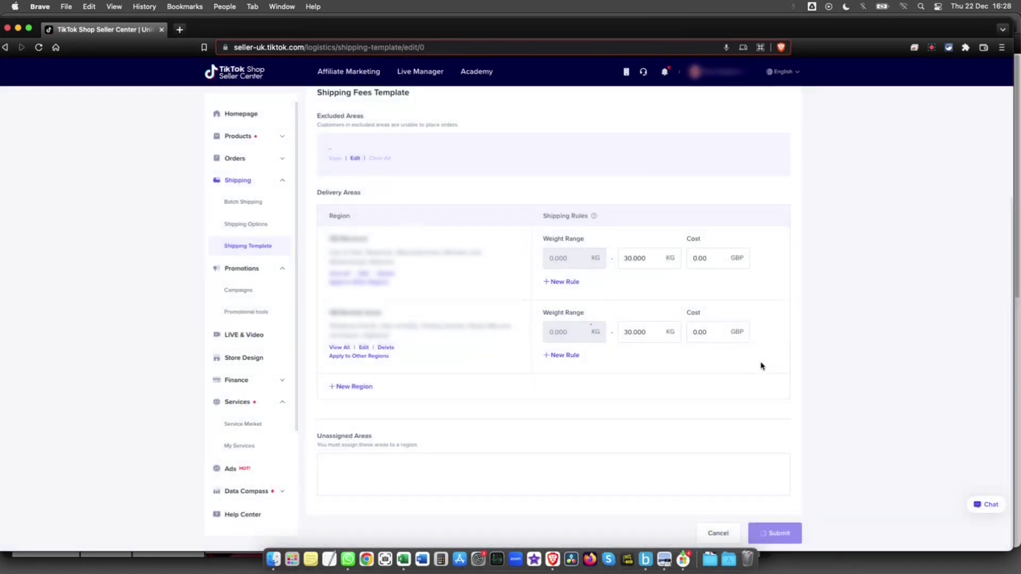